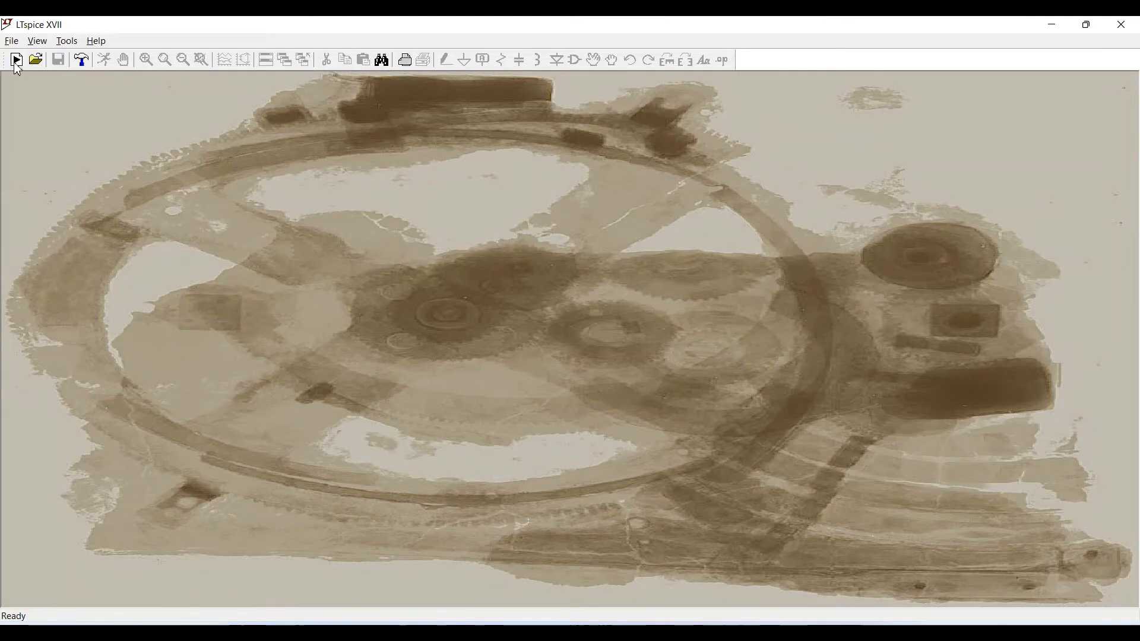
Step: Create a new schematic and place a diode rotated horizontally, with its cathode facing right
left_click(17, 60)
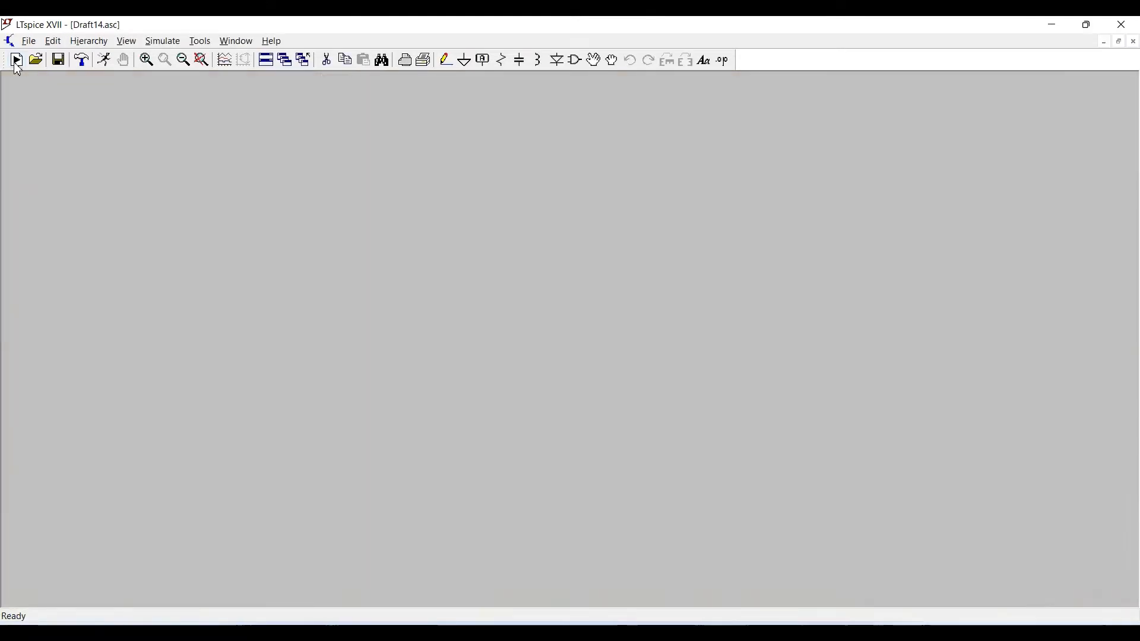
left_click(558, 61)
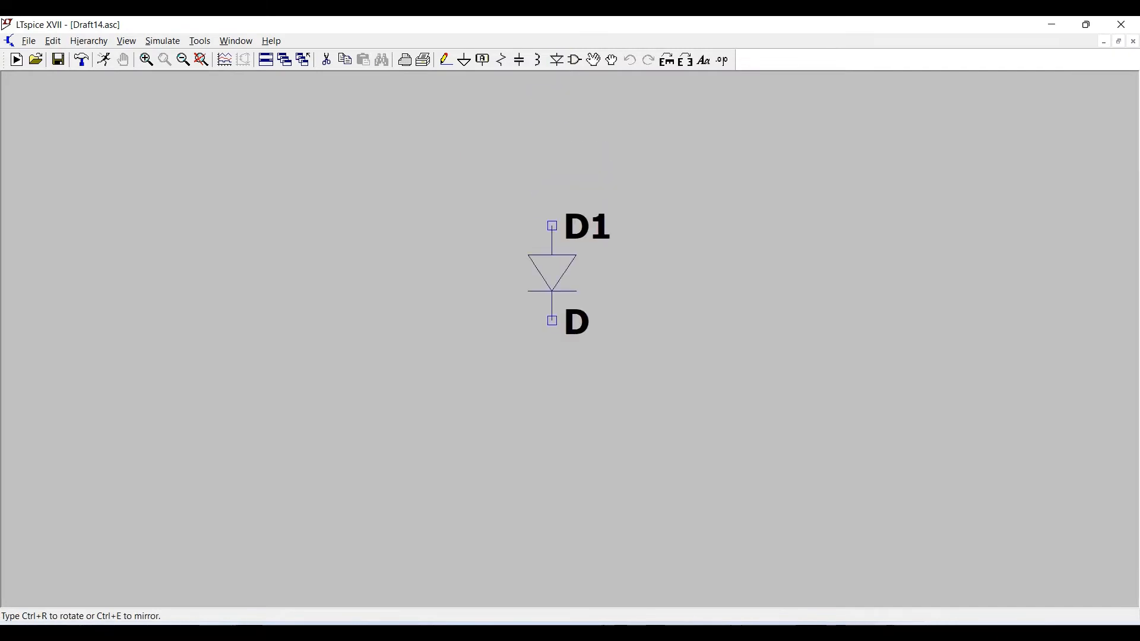
key("ctrl+r")
key("ctrl+r")
key("ctrl+r")
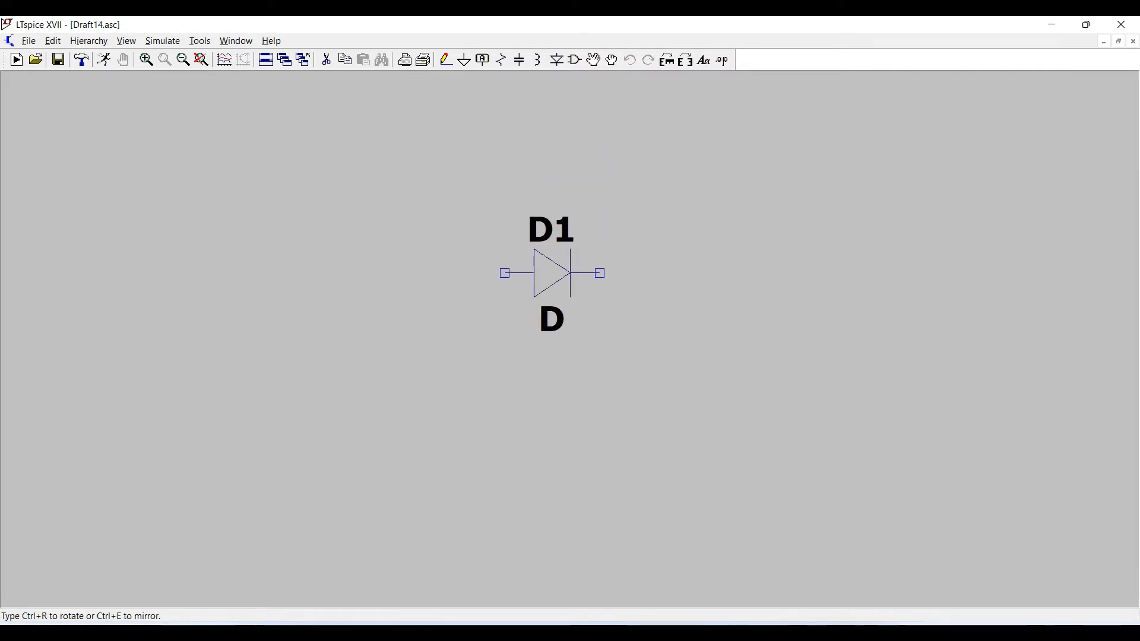
left_click(553, 227)
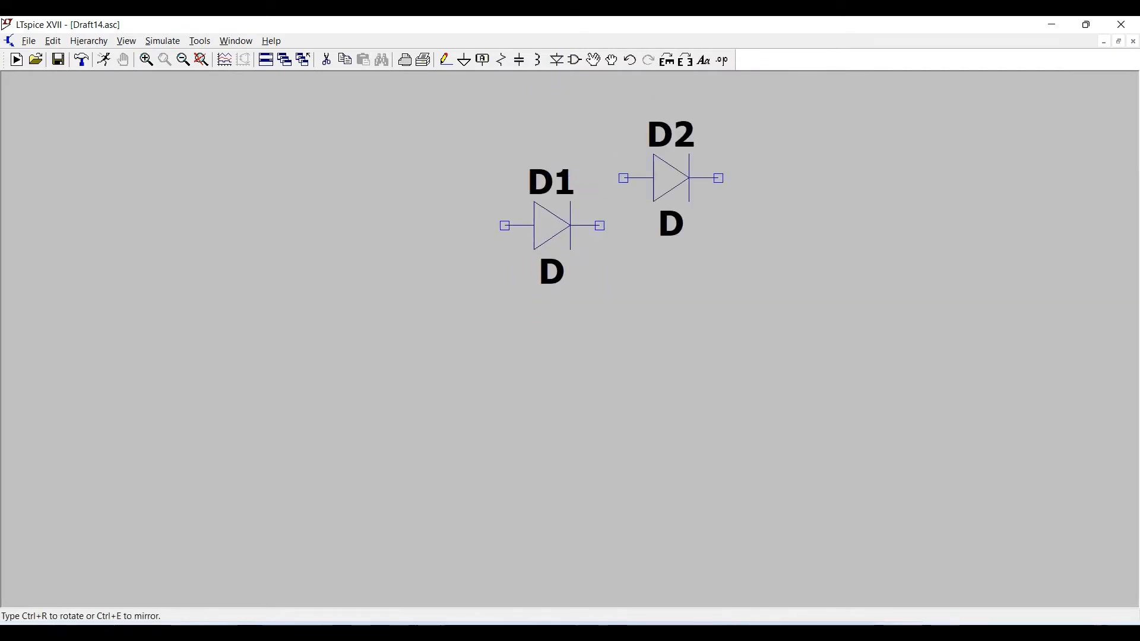
key("Escape")
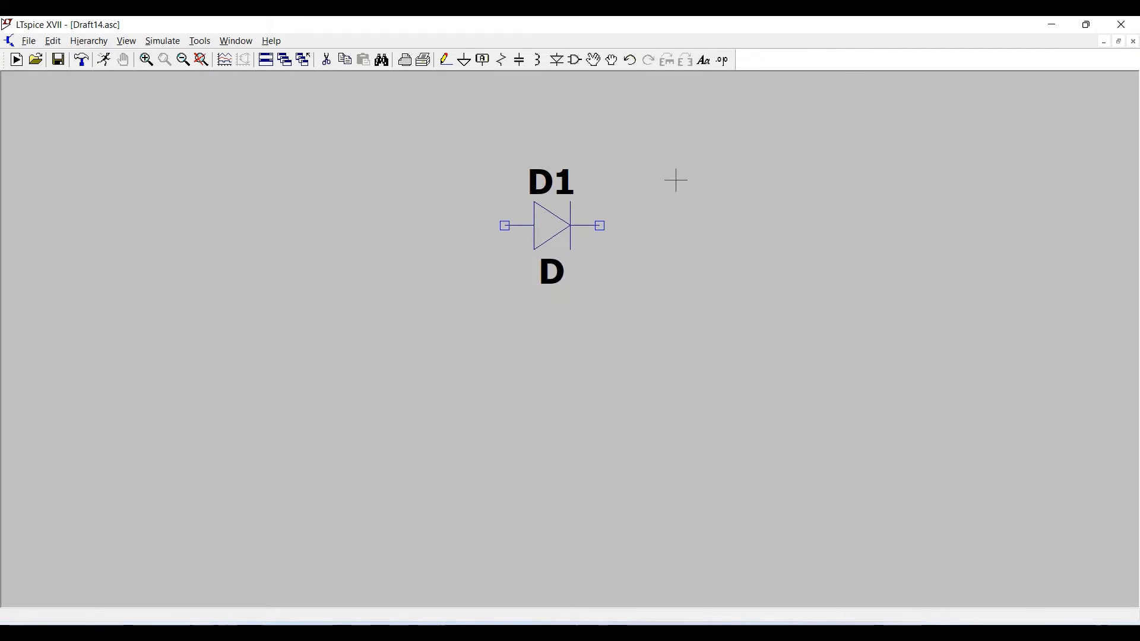
Step: Place a vertical resistor to the right of the diode and slightly below it
left_click(519, 60)
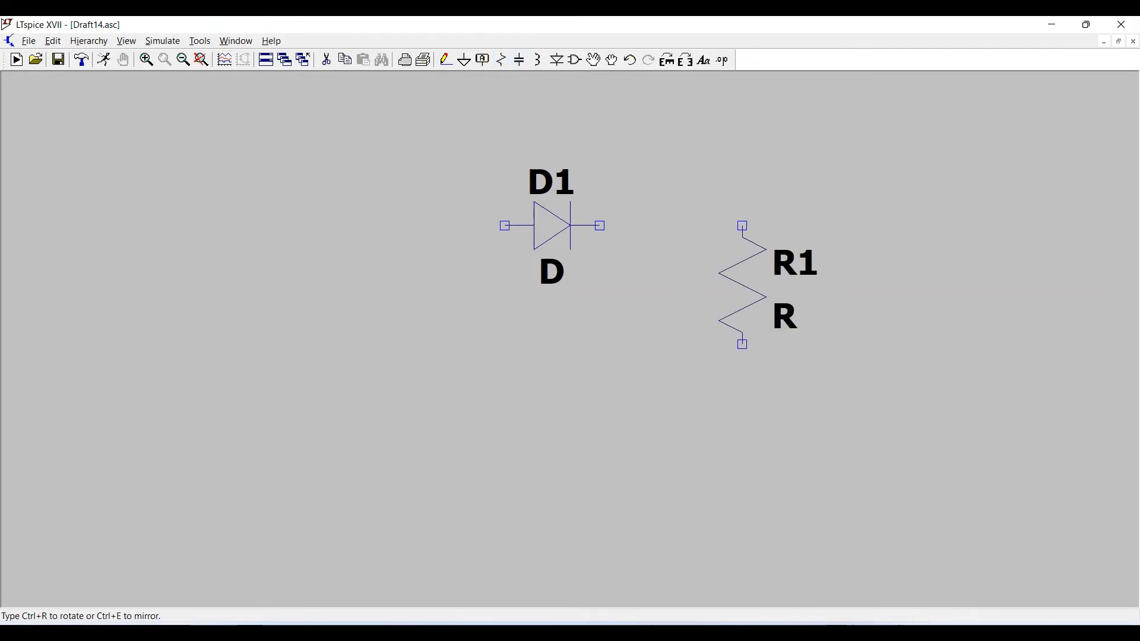
left_click(743, 309)
key("Escape")
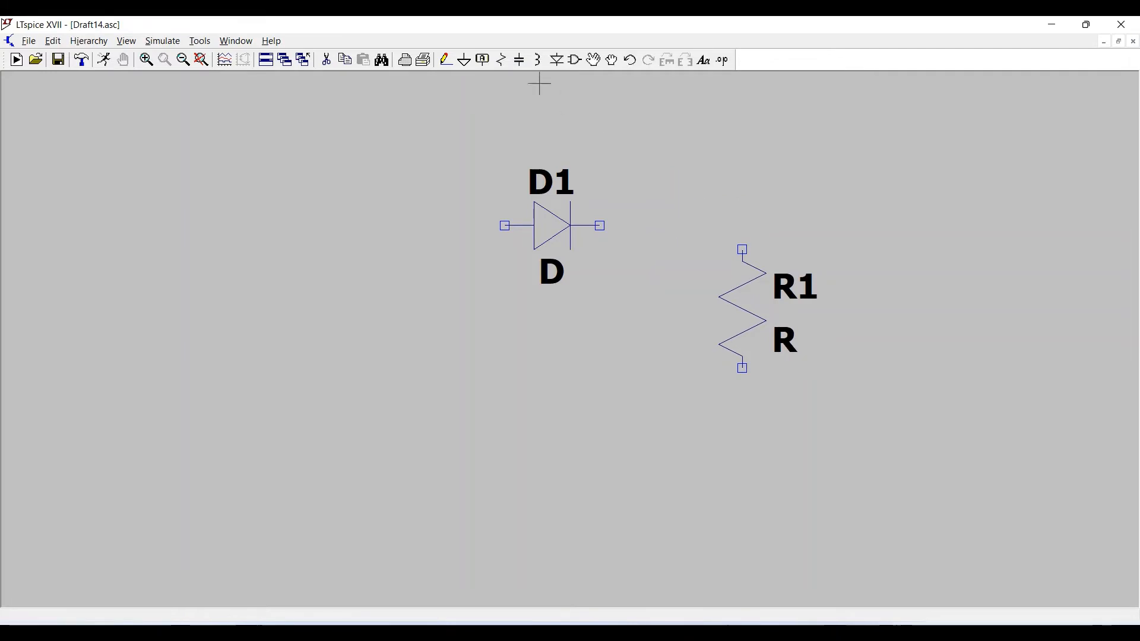
Step: Place a voltage source component to the left of the diode, level with the resistor
left_click(575, 59)
type("vol")
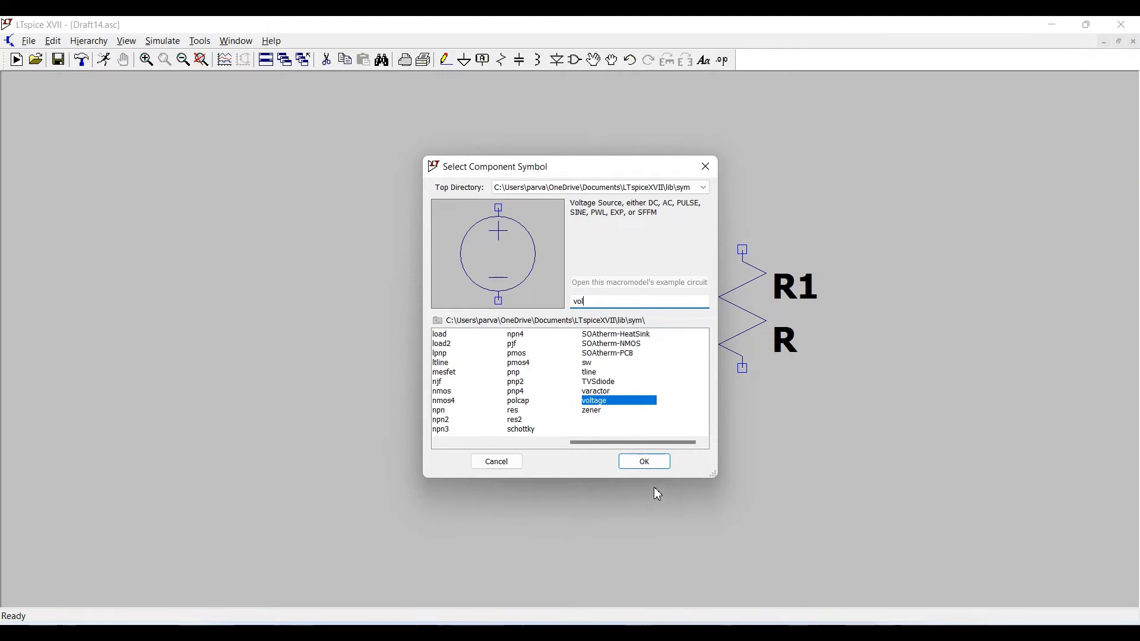
left_click(644, 461)
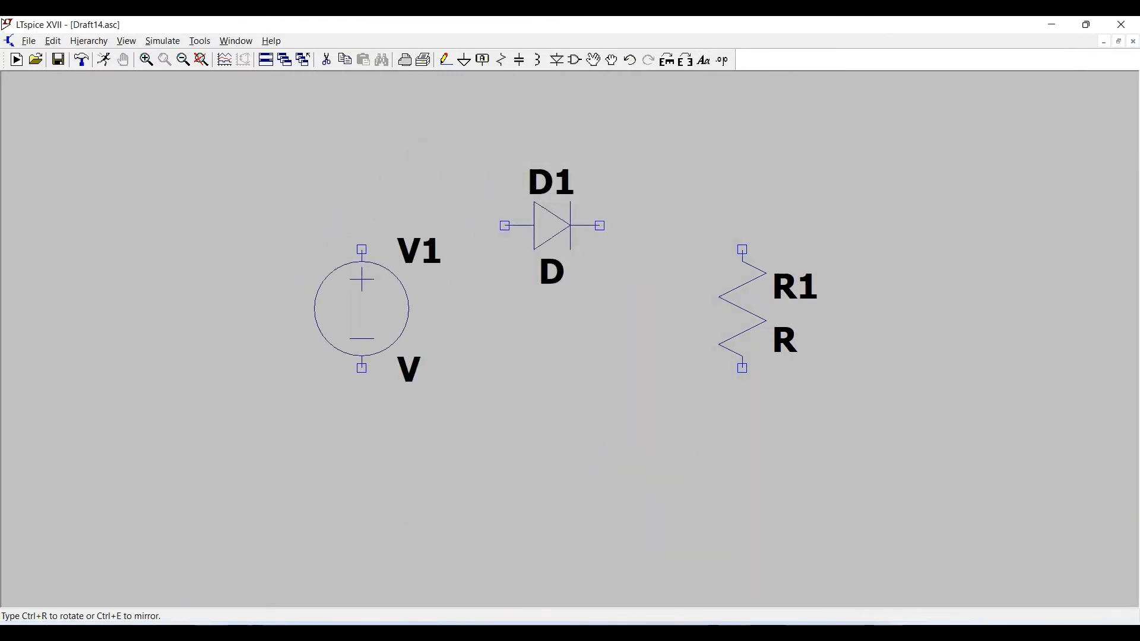
left_click(361, 309)
key("Escape")
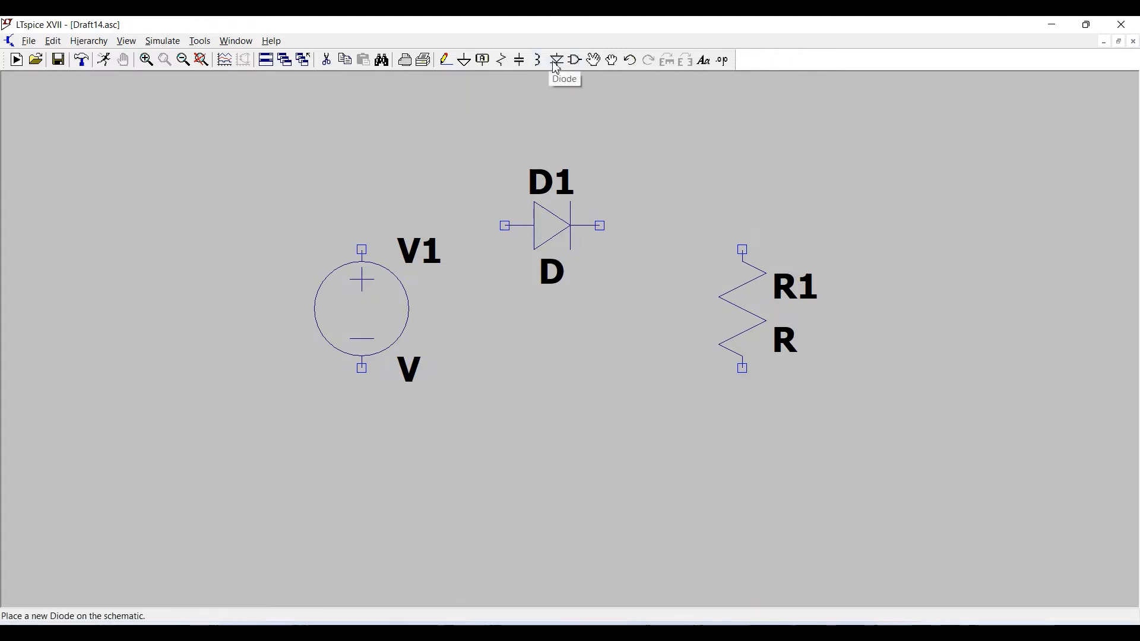
Step: Wire the diode's anode to the source's positive terminal and its cathode to the resistor's upper end
left_click(447, 60)
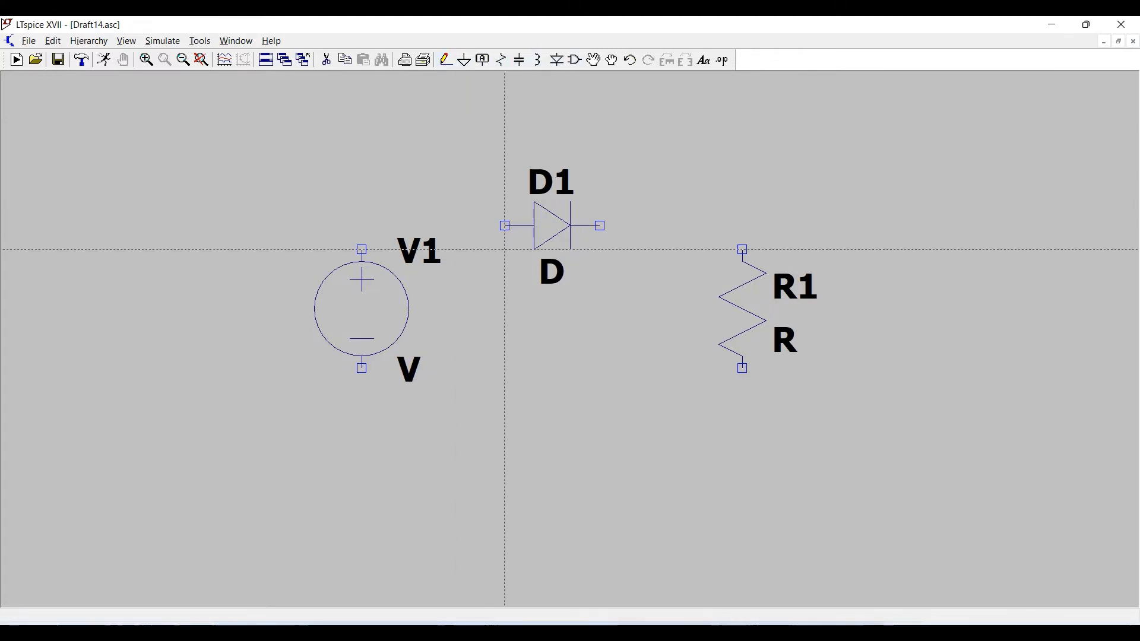
left_click(505, 226)
left_click(361, 226)
key("Escape")
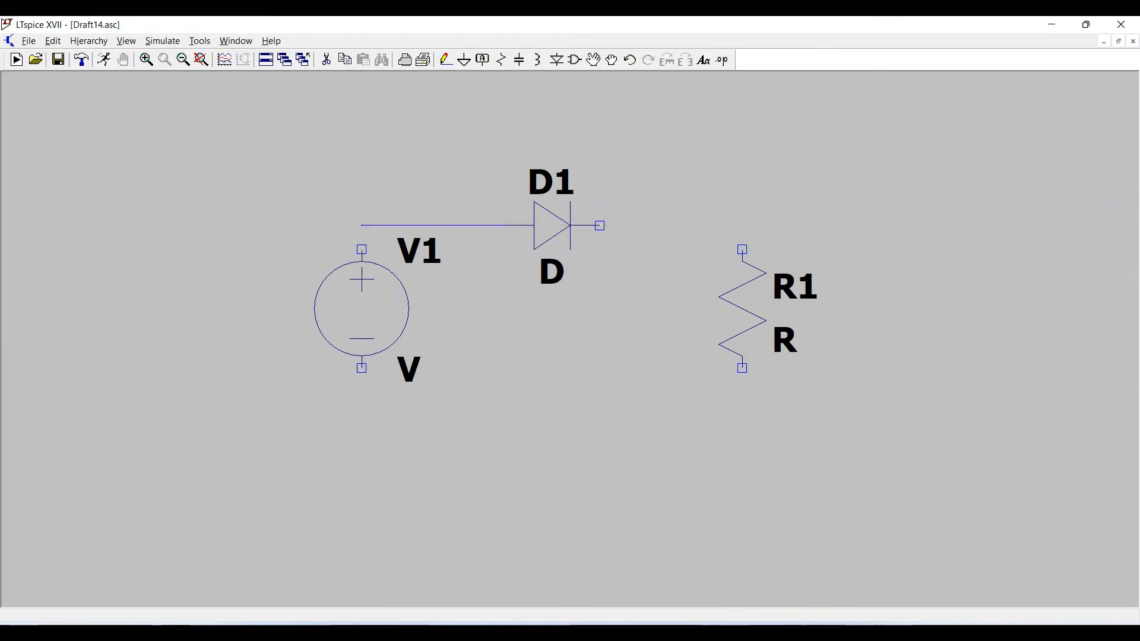
left_click(599, 225)
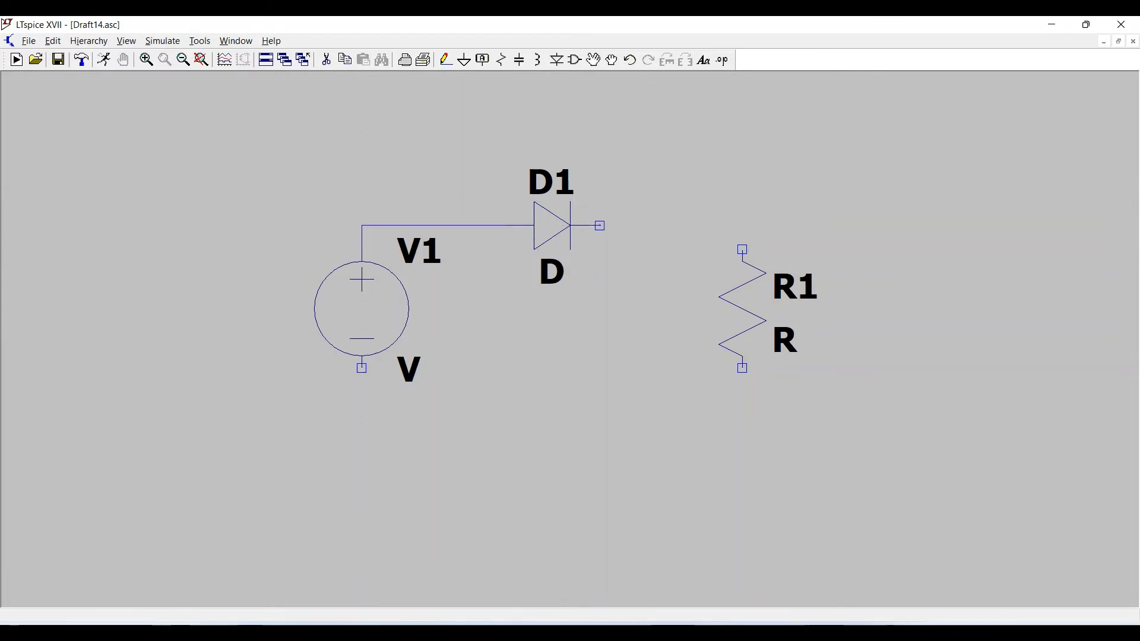
left_click(743, 249)
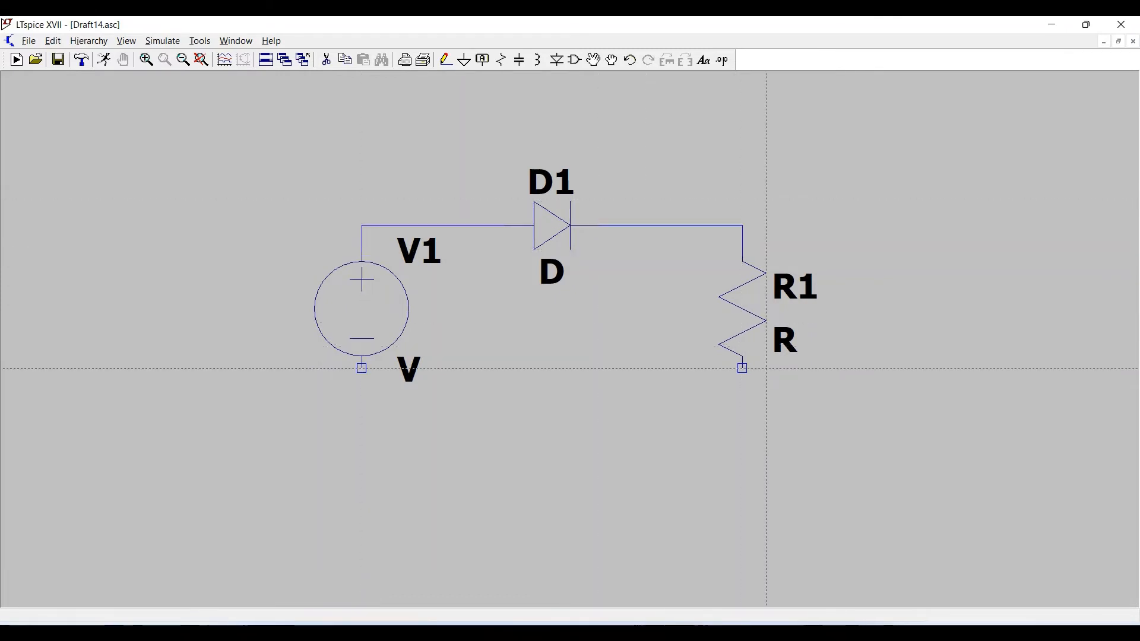
Step: Wire the resistor's lower end back to the source's negative terminal and place a ground on that return wire
left_click(742, 369)
left_click(742, 439)
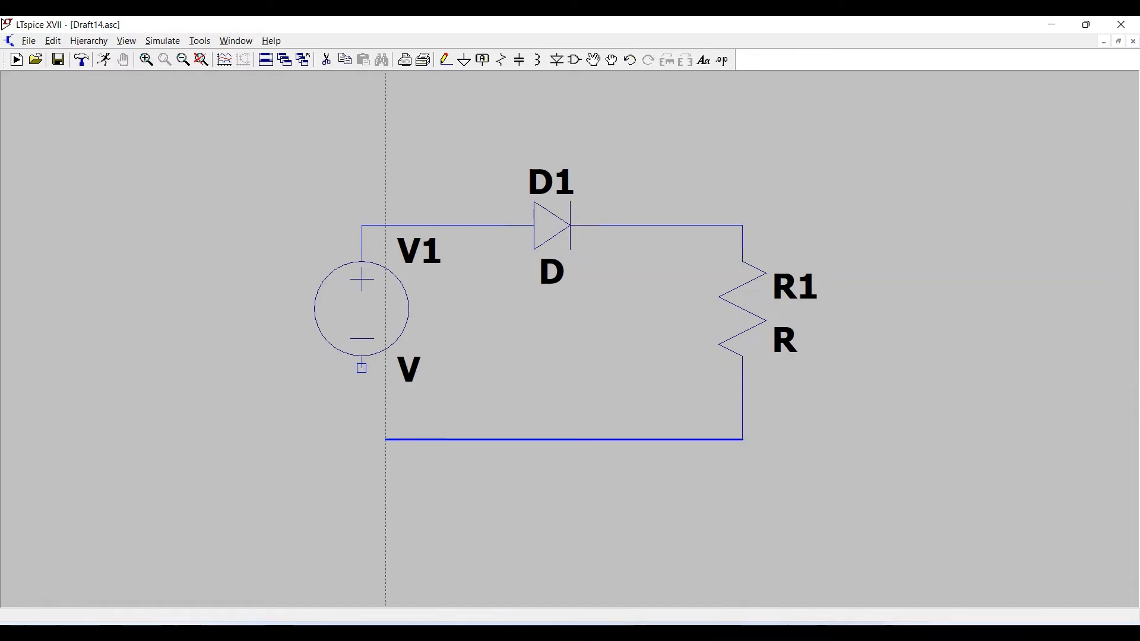
left_click(363, 439)
left_click(363, 368)
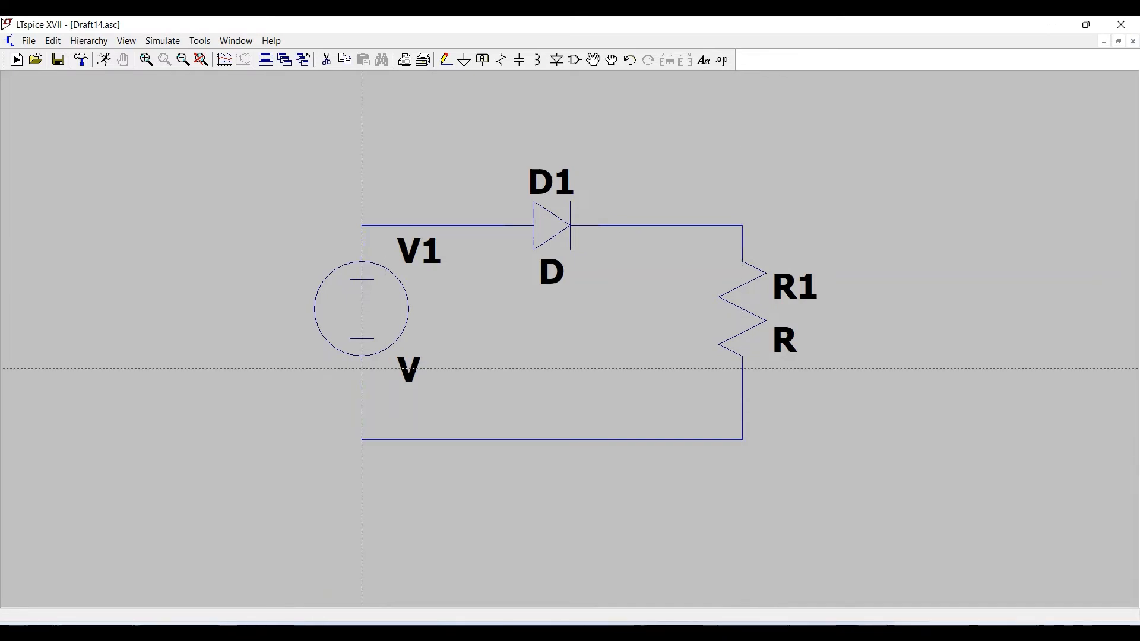
key("Escape")
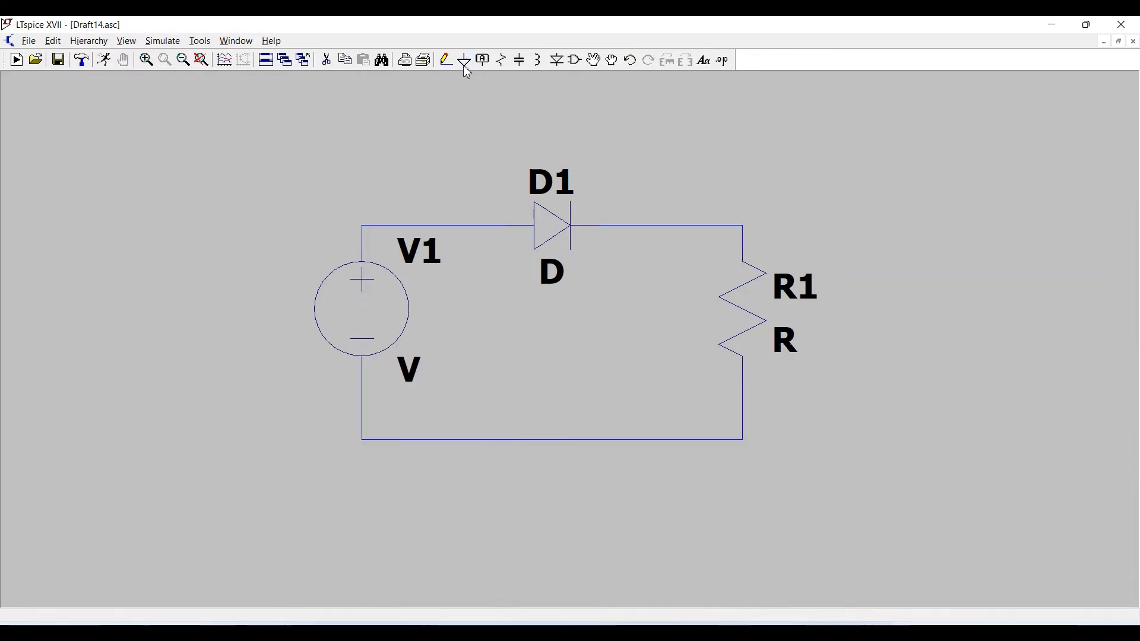
left_click(465, 62)
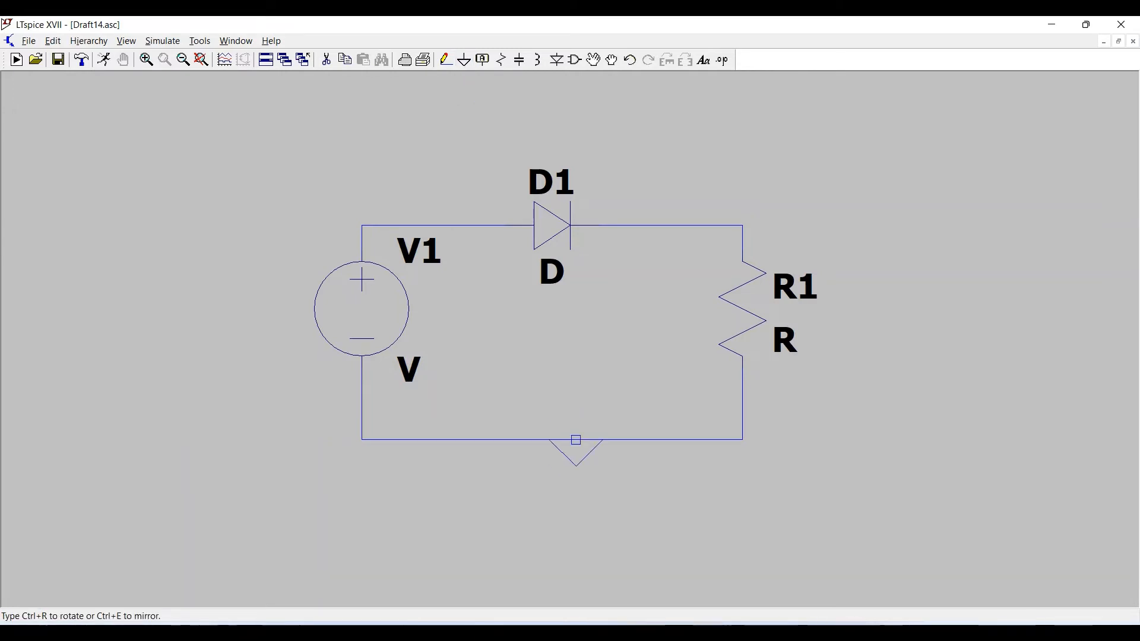
left_click(576, 440)
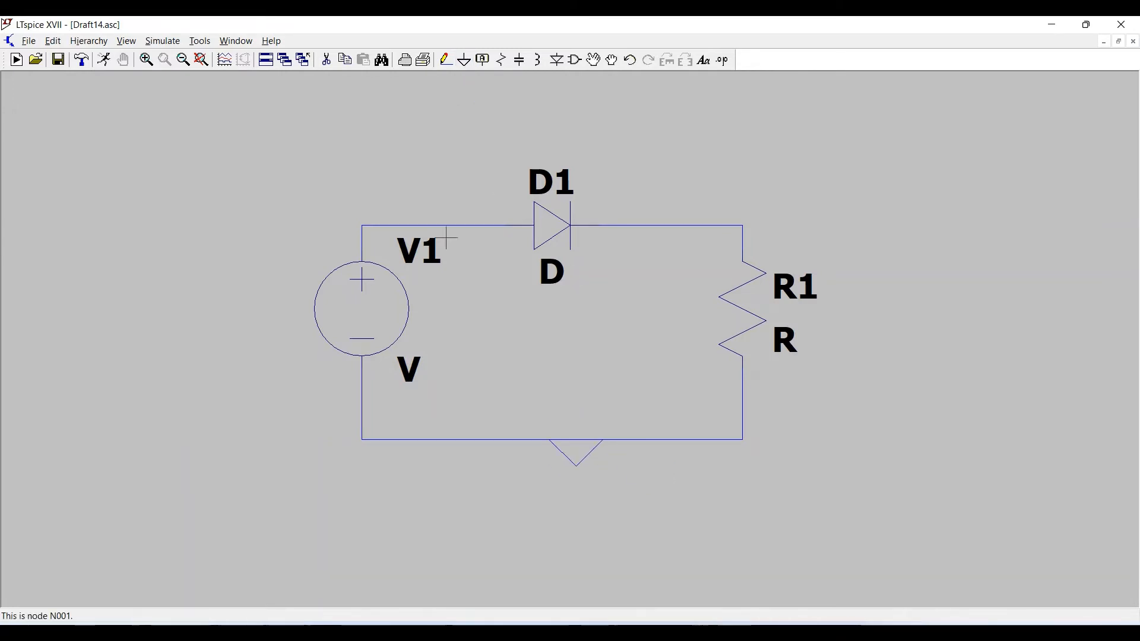
Step: Assign the OnSemi 1N4148 silicon model to diode D1
right_click(558, 225)
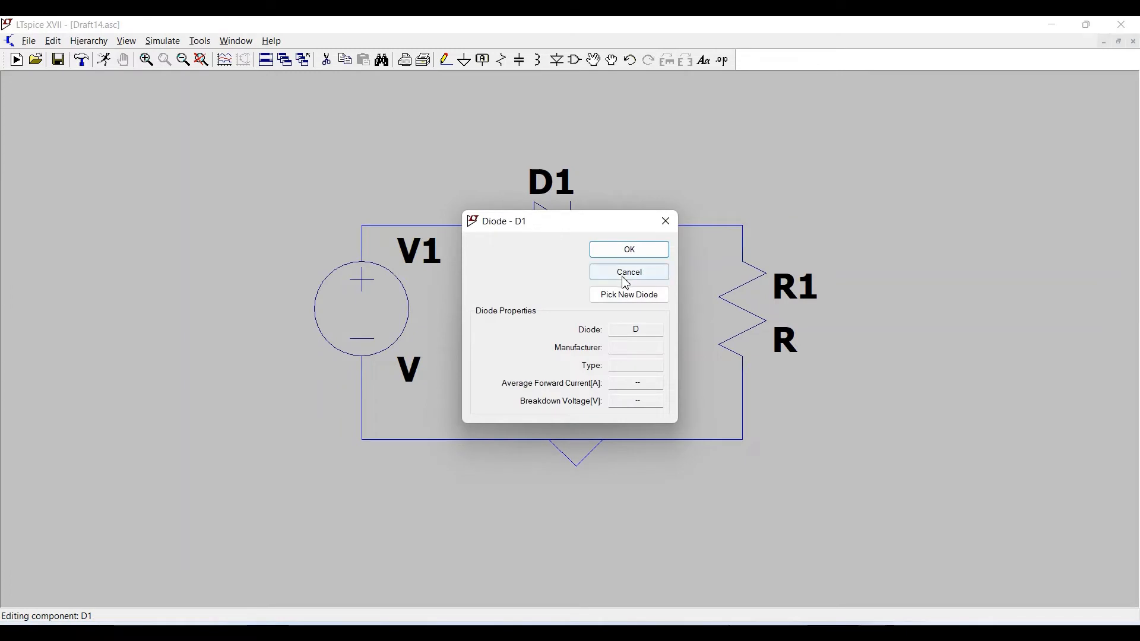
left_click(628, 296)
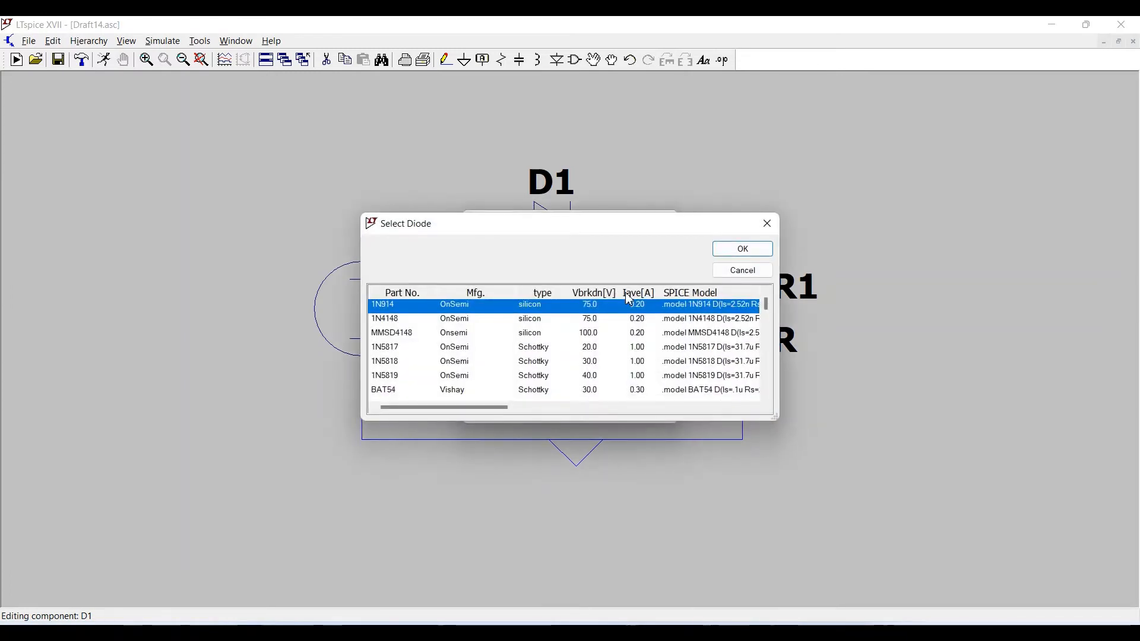
left_click(449, 321)
left_click(743, 249)
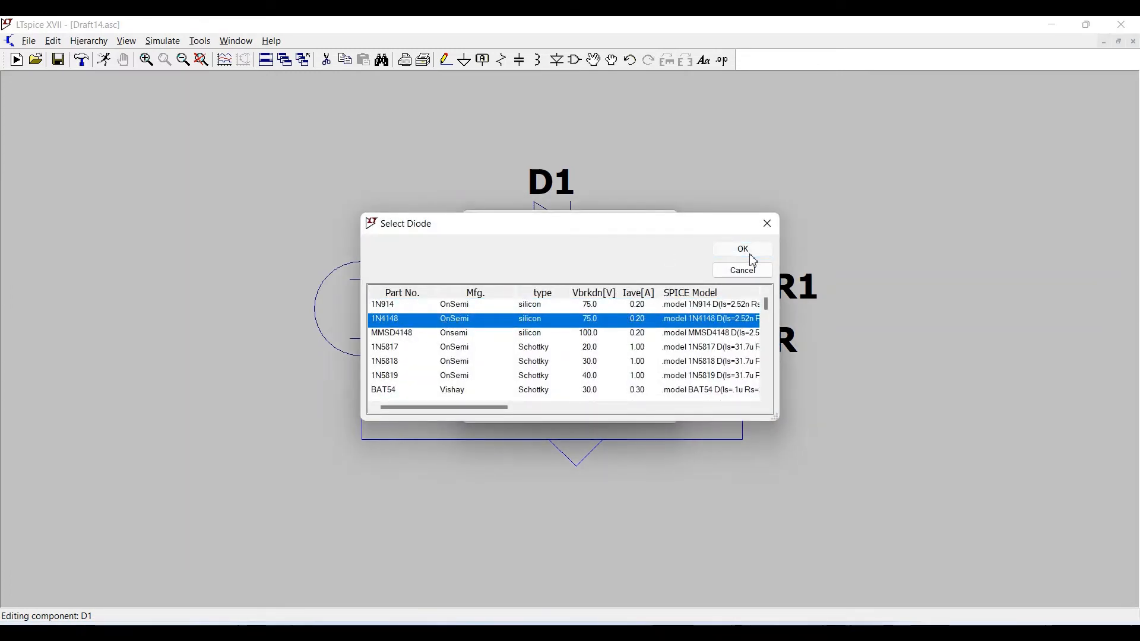
Step: Set the resistance of R1 to 1K
right_click(742, 307)
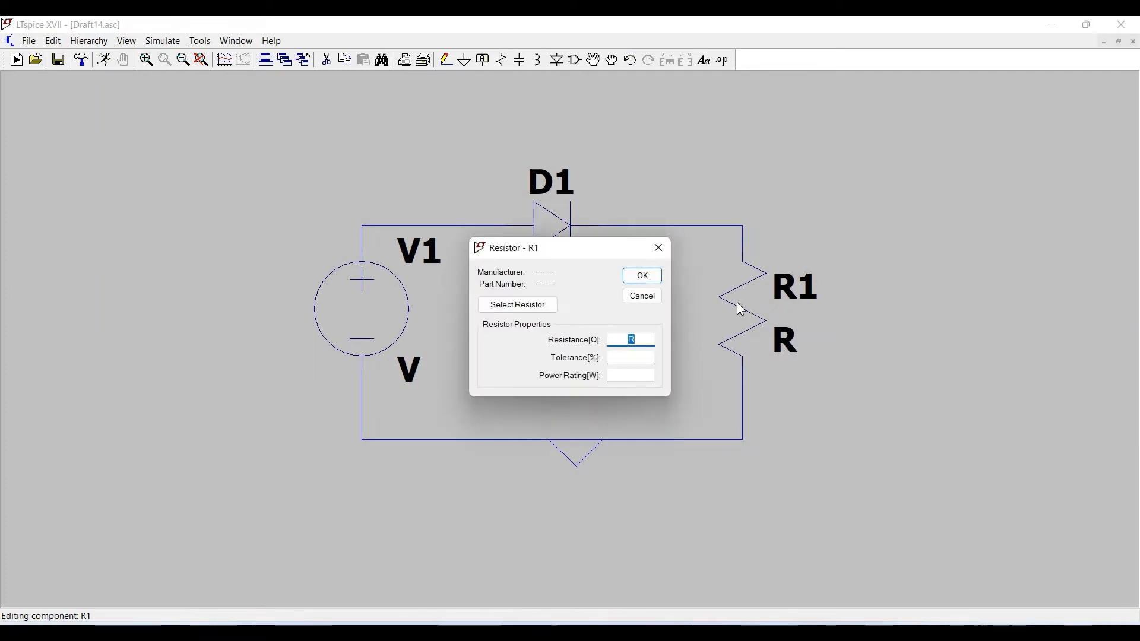
type("1K")
left_click(648, 282)
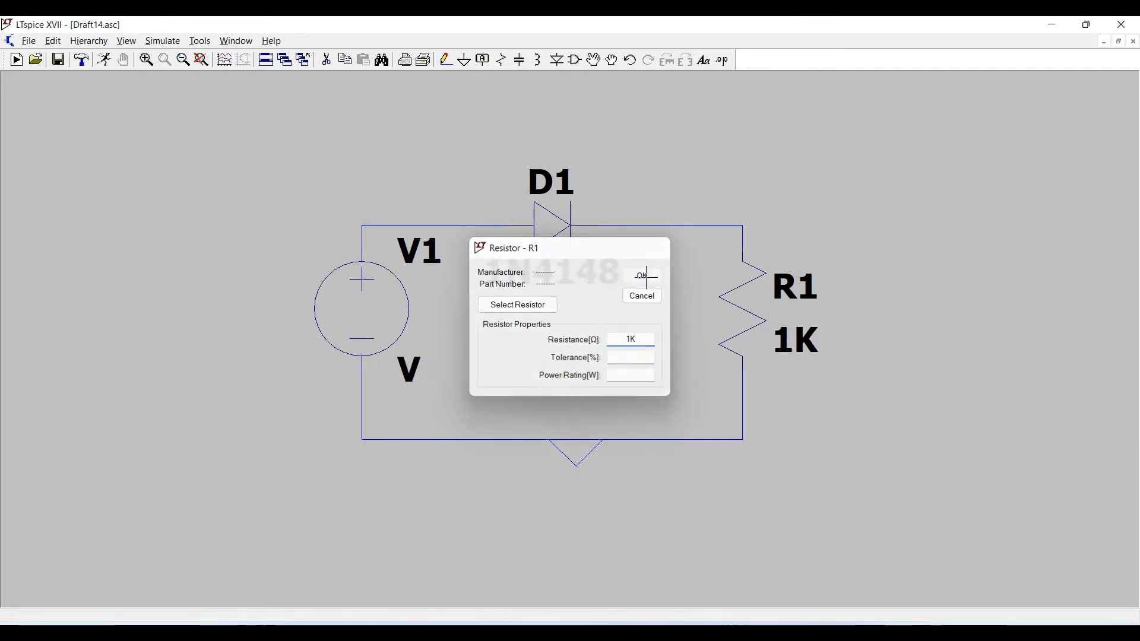
Step: Define voltage source V1 as a SINE function with DC offset 0 V, amplitude 2 V and frequency 1K Hz
right_click(380, 313)
type("10")
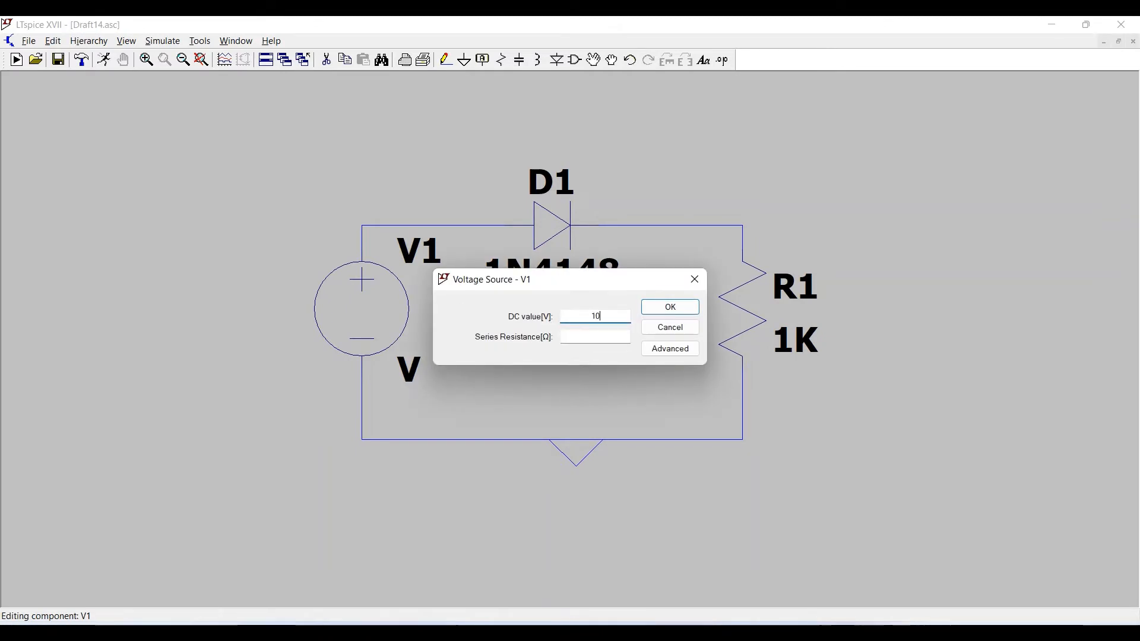
left_click(662, 355)
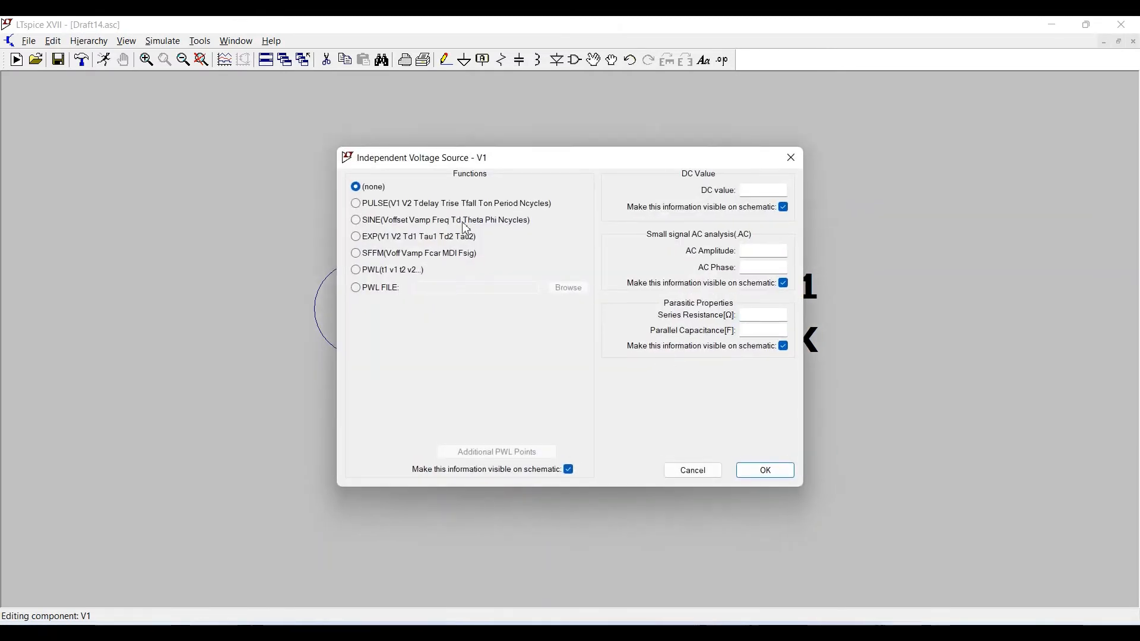
left_click(416, 226)
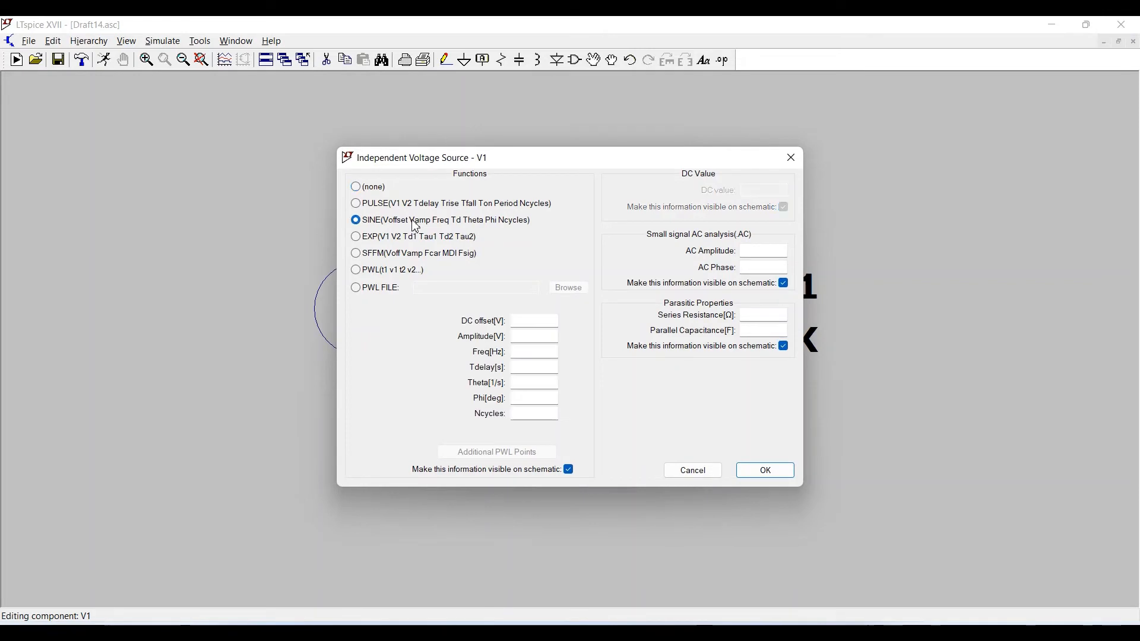
left_click(519, 320)
type("0")
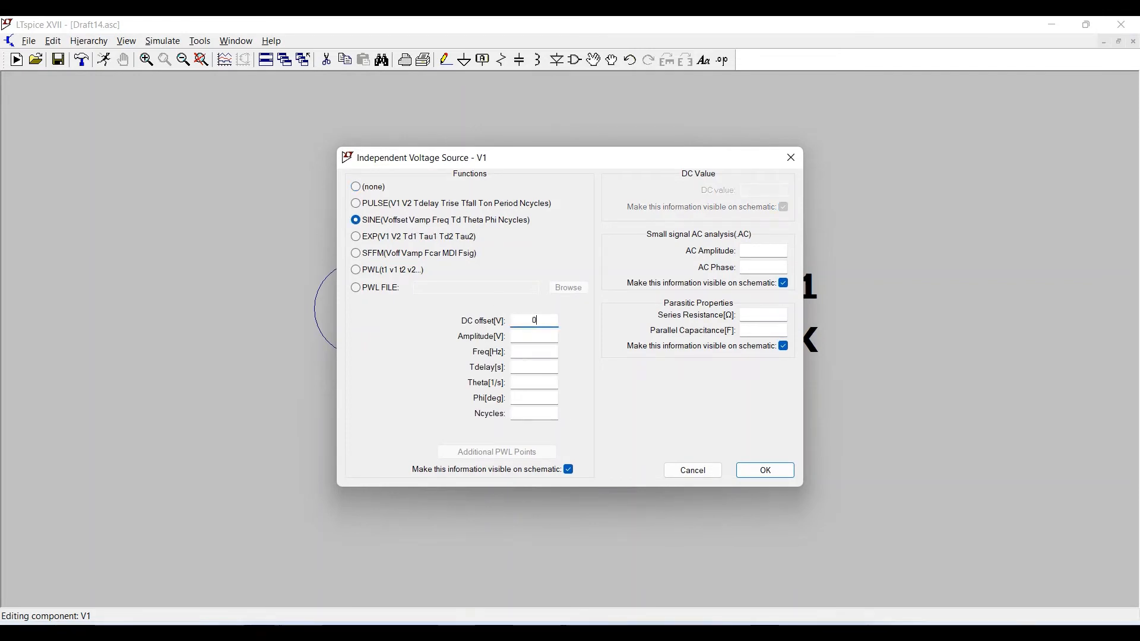
left_click(531, 336)
type("2")
left_click(535, 352)
type("1K")
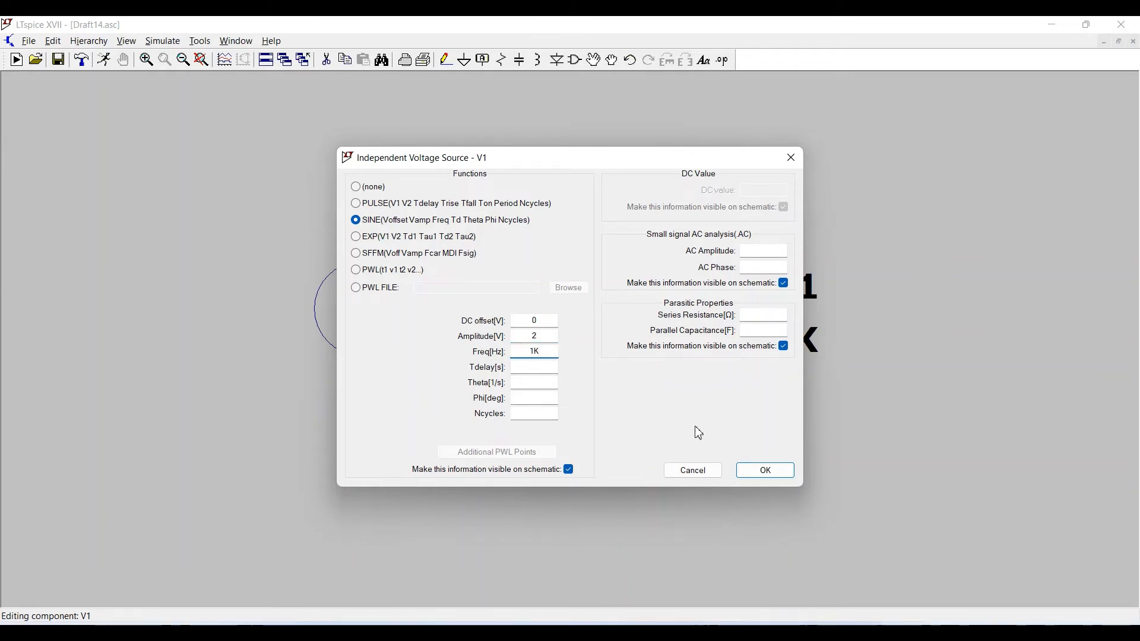
left_click(760, 472)
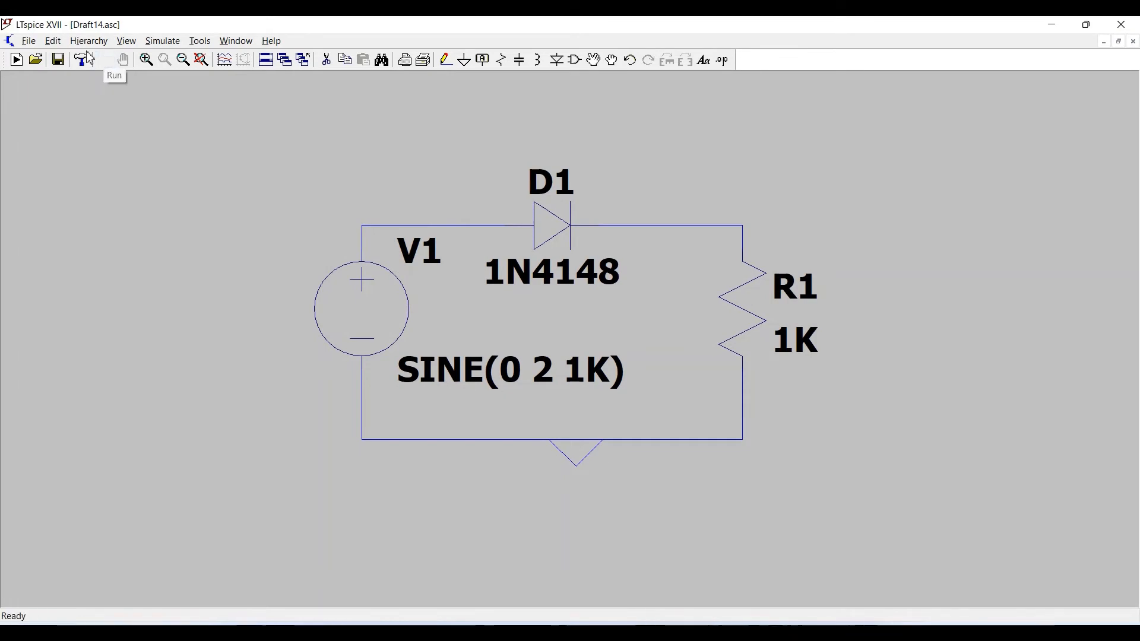
Step: Run a transient simulation with a stop time of 20m and plot the input voltage at the node between V1 and D1
left_click(105, 61)
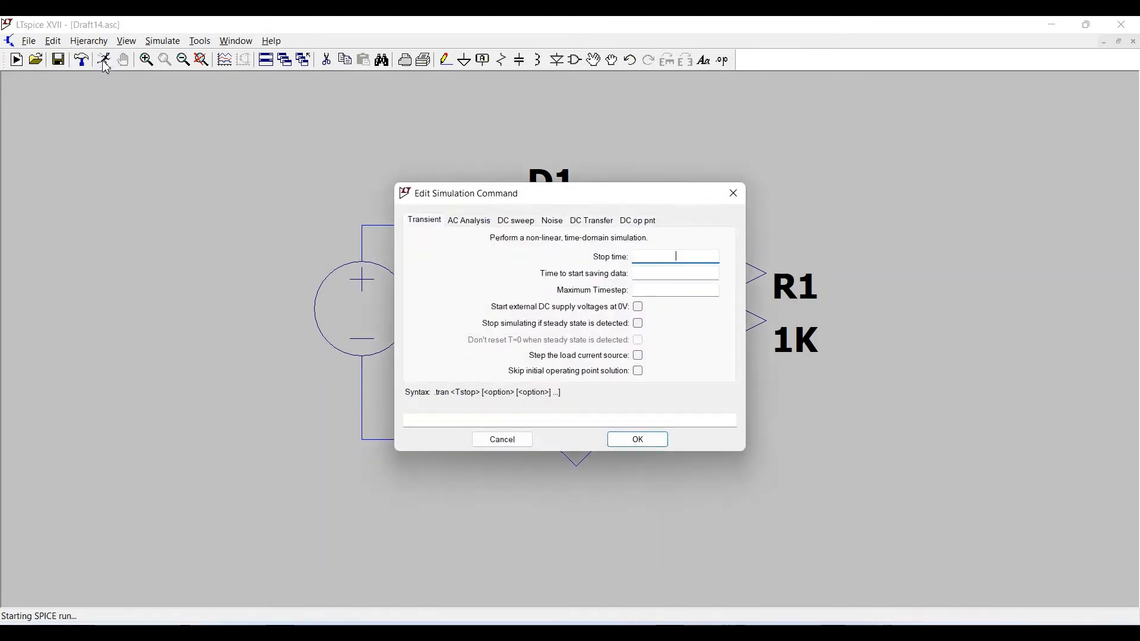
left_click_drag(587, 202, 718, 187)
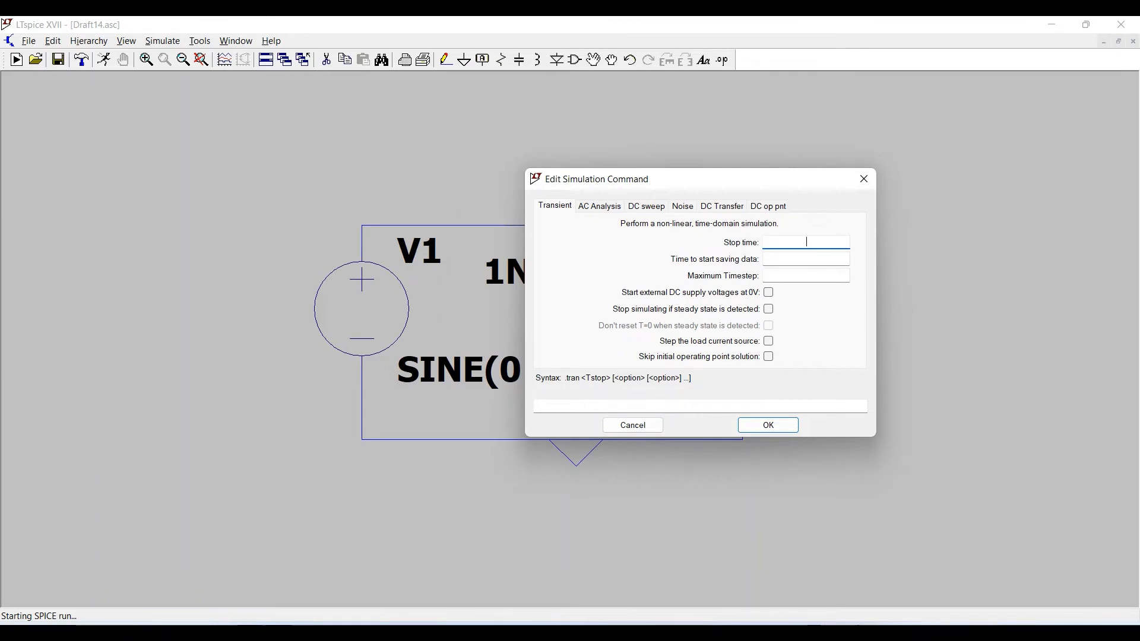
type("m")
key("BackSpace")
type("m")
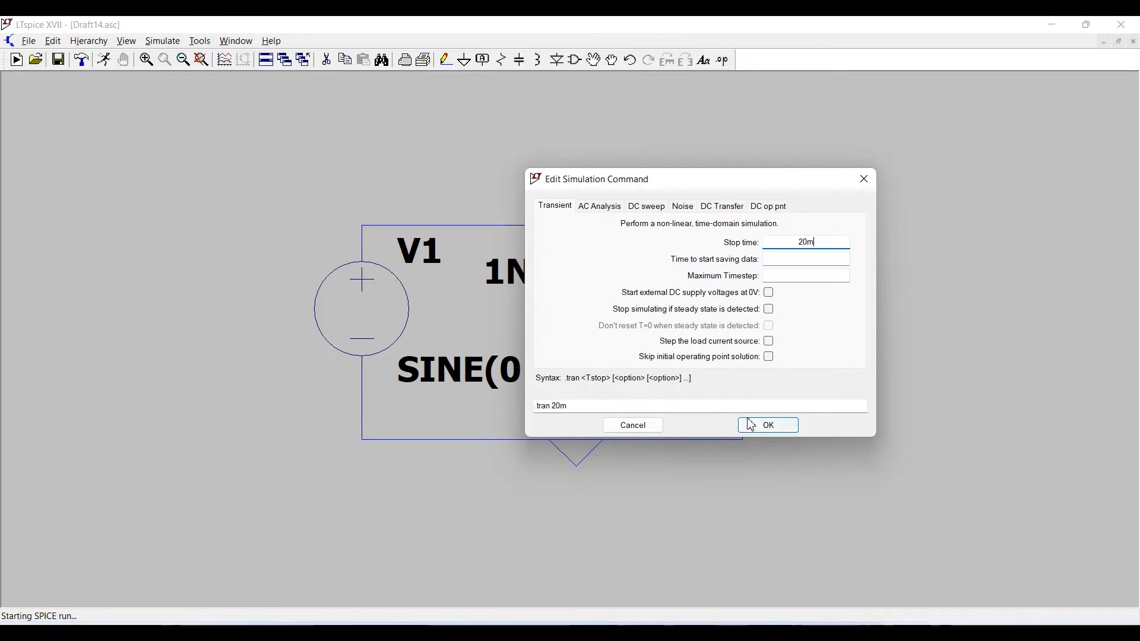
left_click(767, 425)
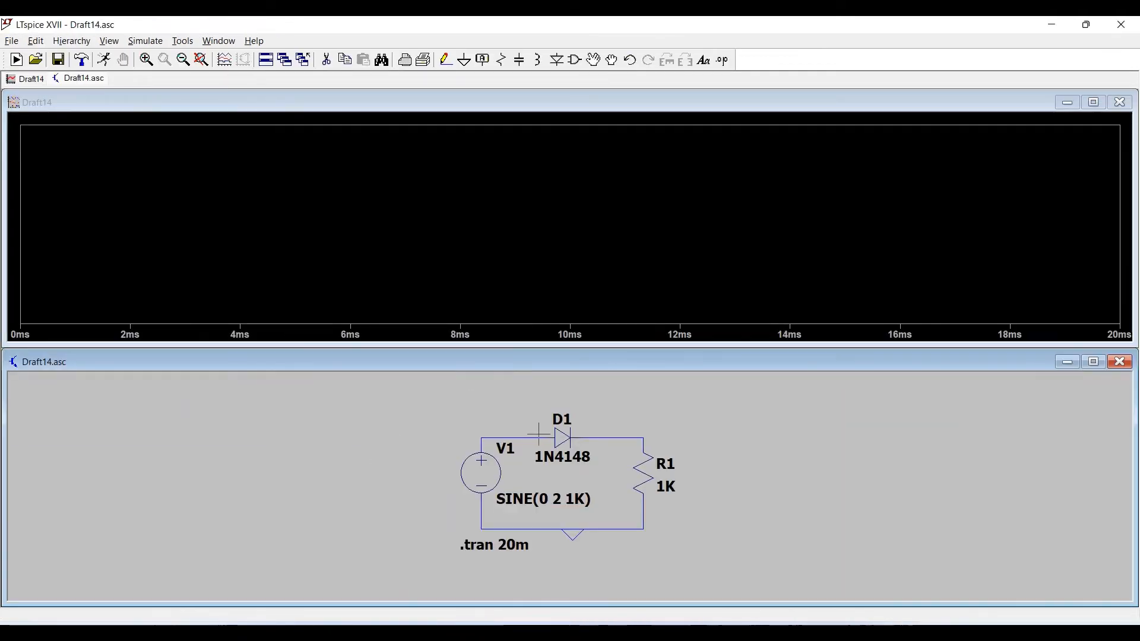
left_click(488, 445)
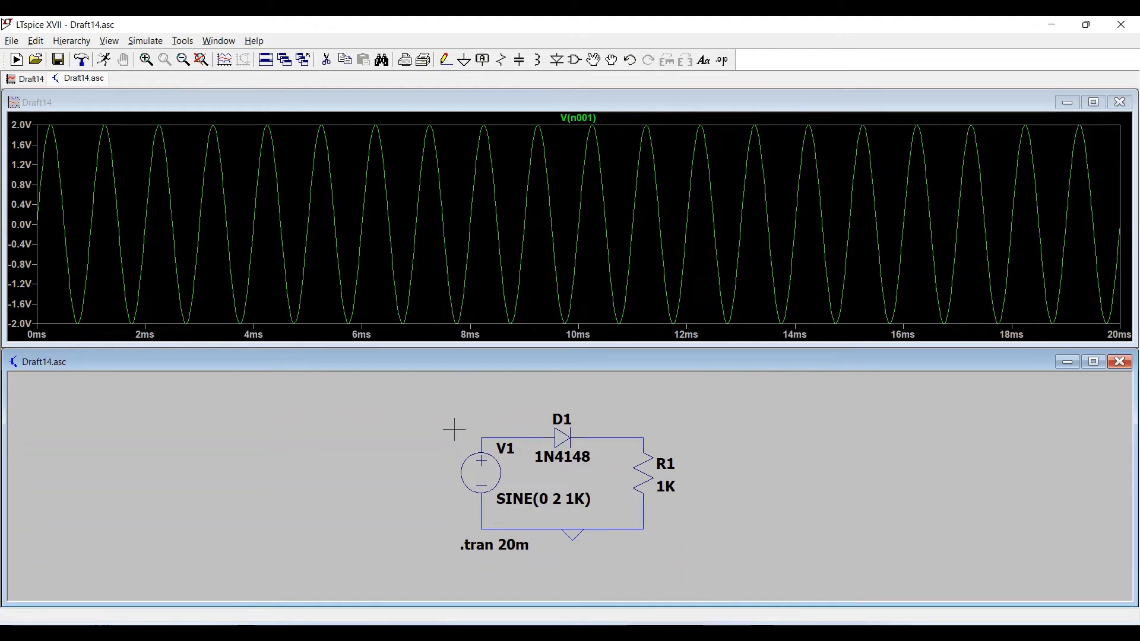
Step: Plot the output voltage at the node between D1 and R1 and place a cursor on its positive peak at about 10.25 ms
left_click(646, 445)
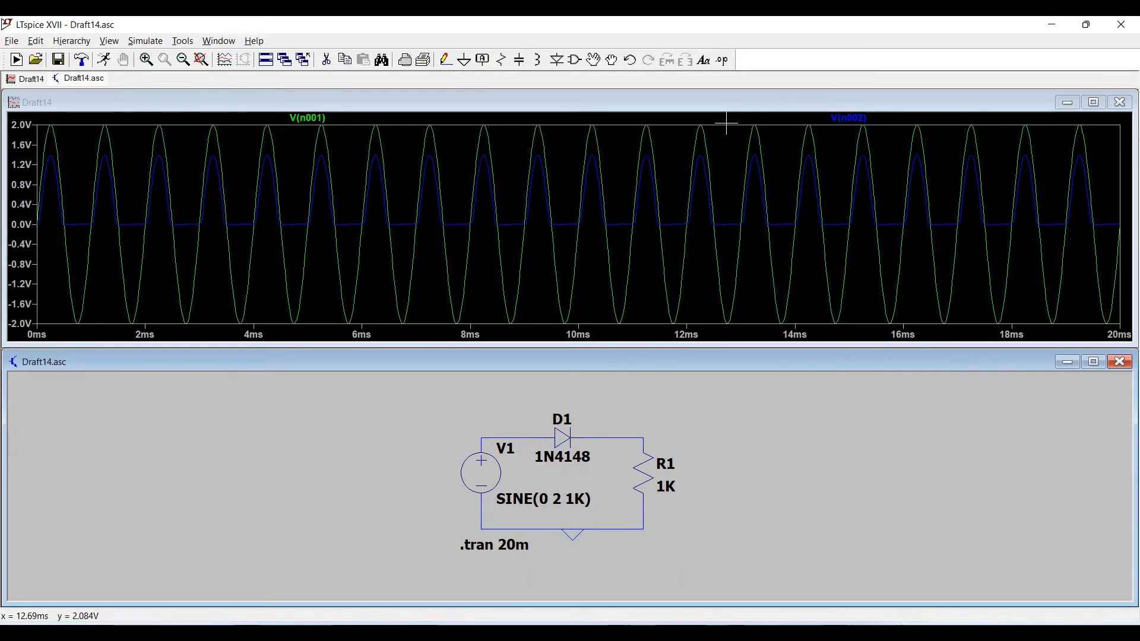
left_click(851, 118)
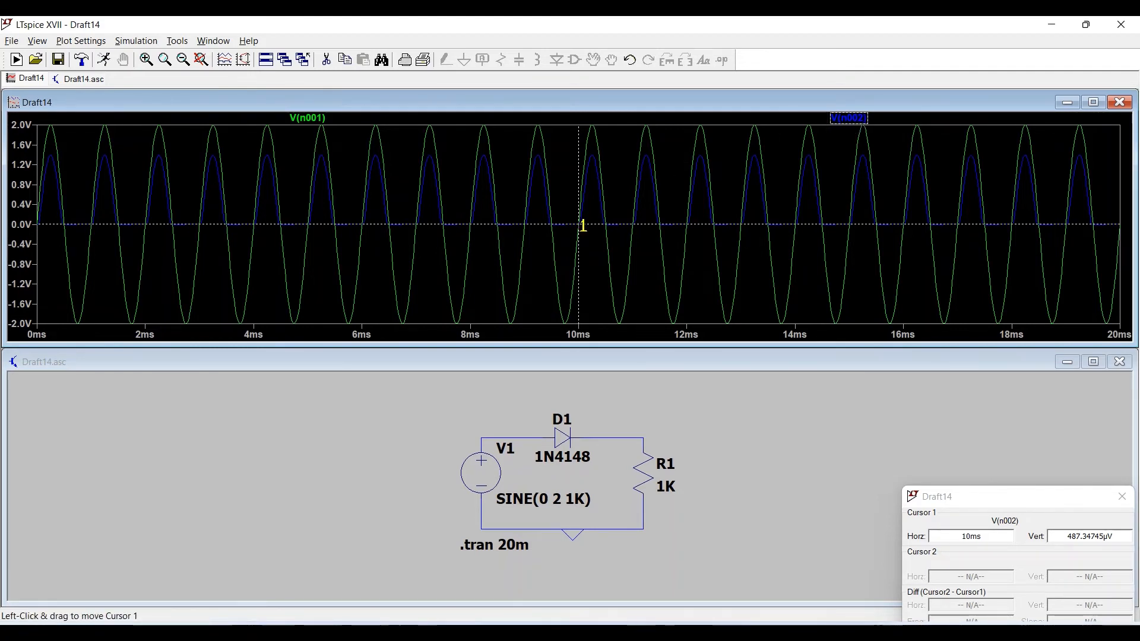
left_click_drag(580, 224, 593, 155)
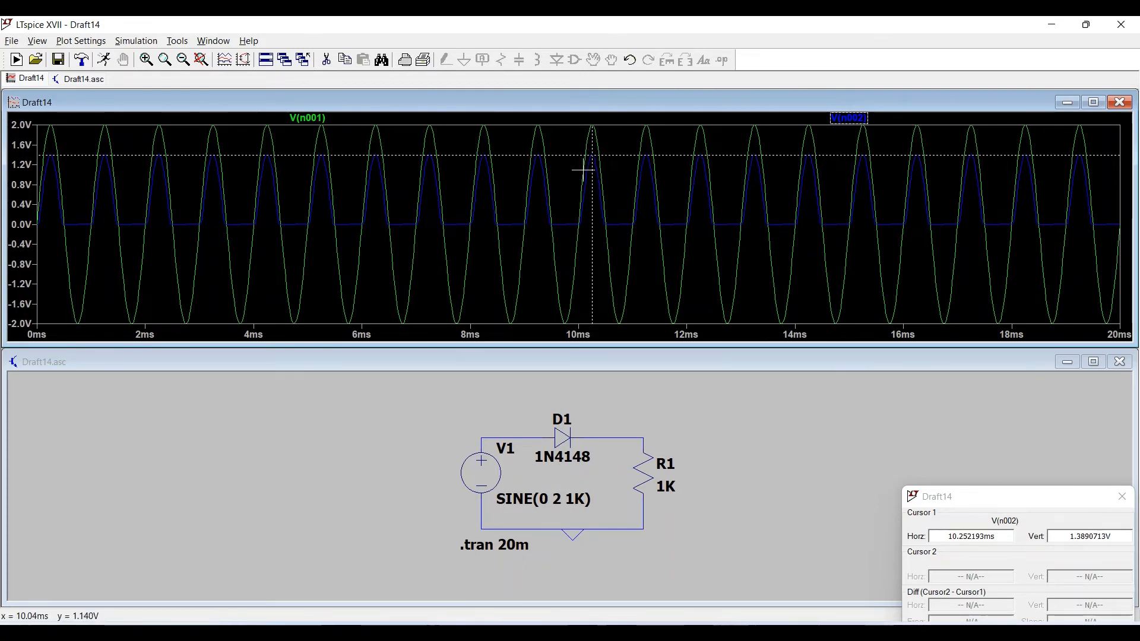
Step: Examine the cursor's time and voltage readings for the output peak with the readout window moved into full view, and close it
left_click_drag(1041, 499, 847, 336)
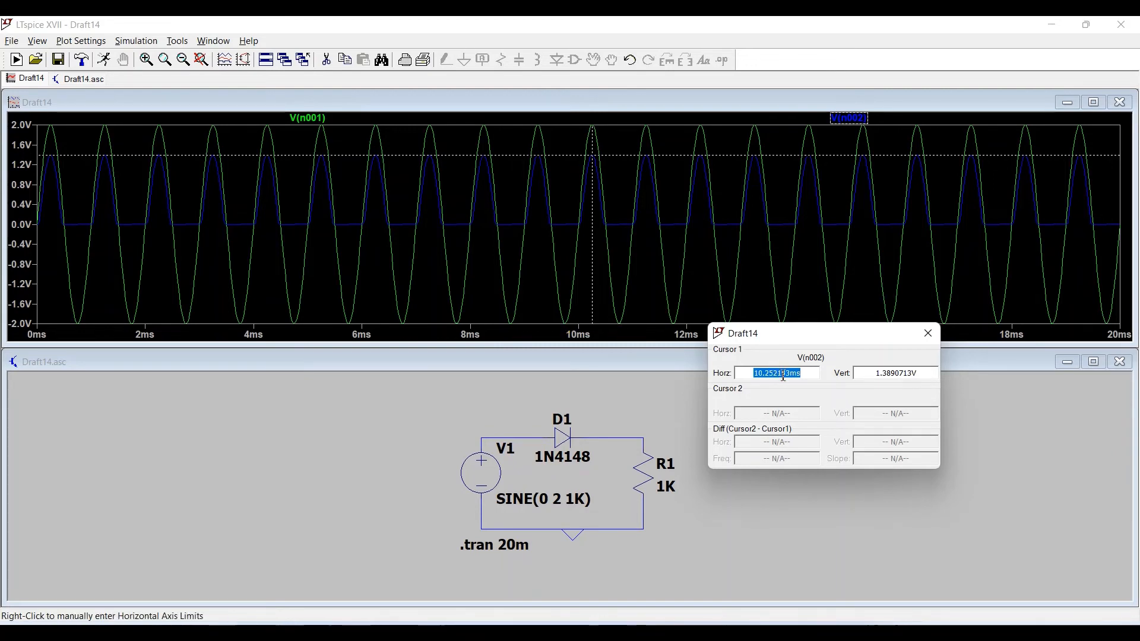
left_click(884, 376)
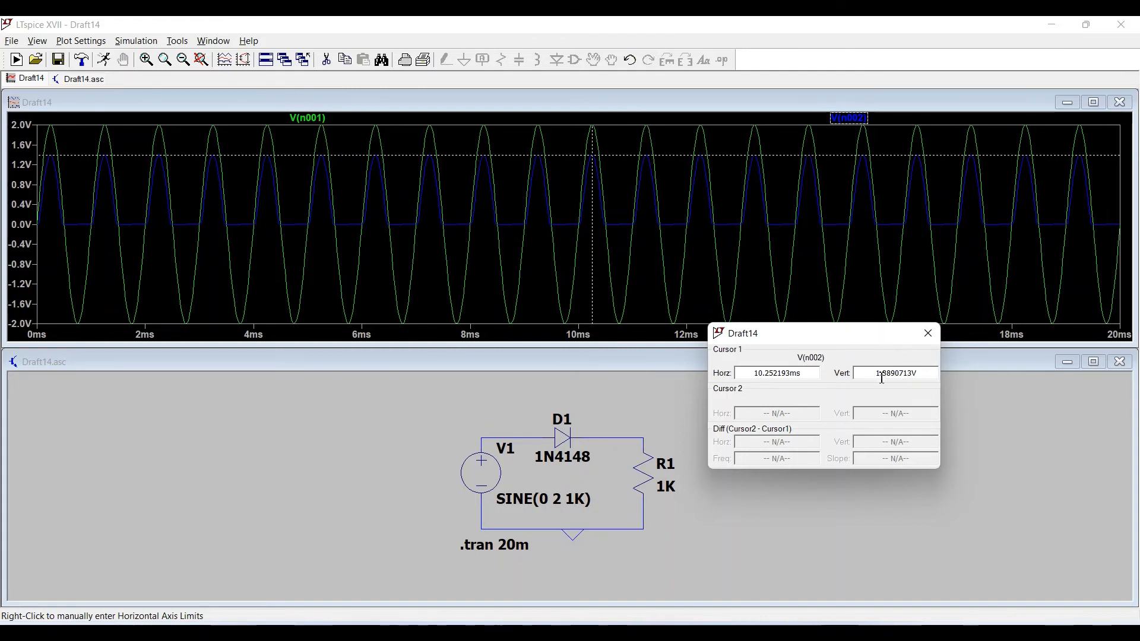
left_click_drag(876, 373, 908, 373)
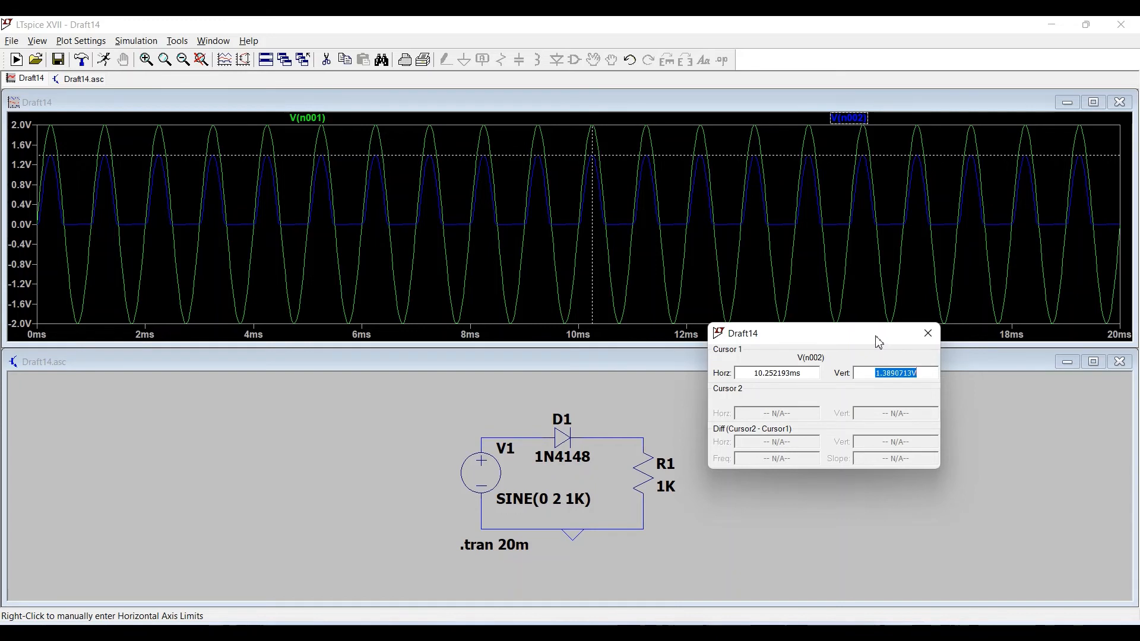
left_click(895, 373)
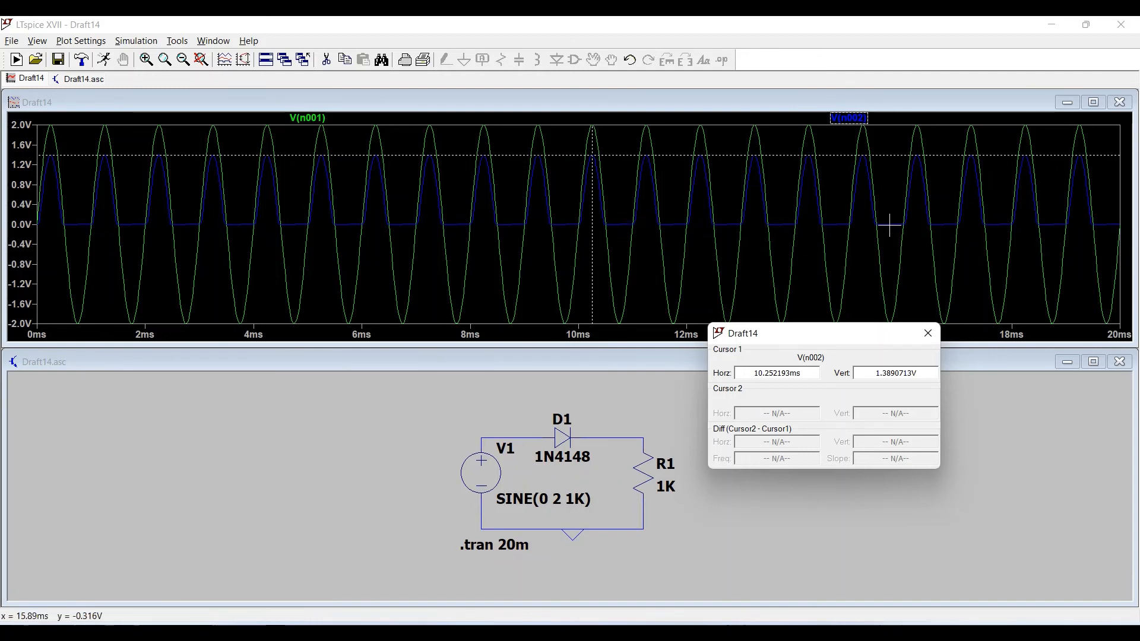
left_click(932, 342)
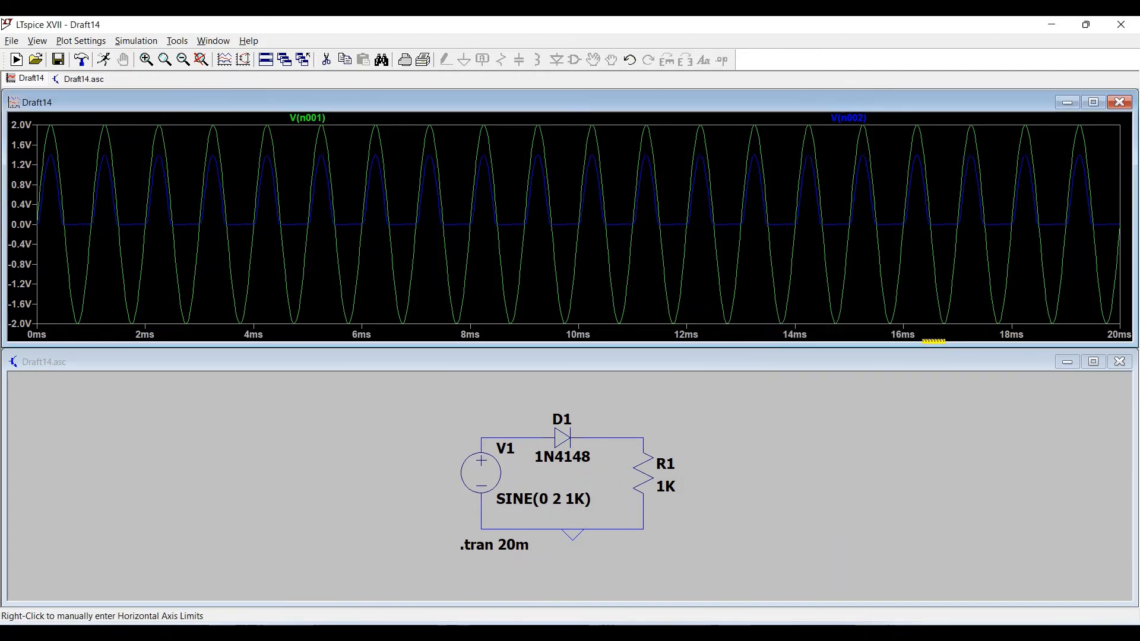